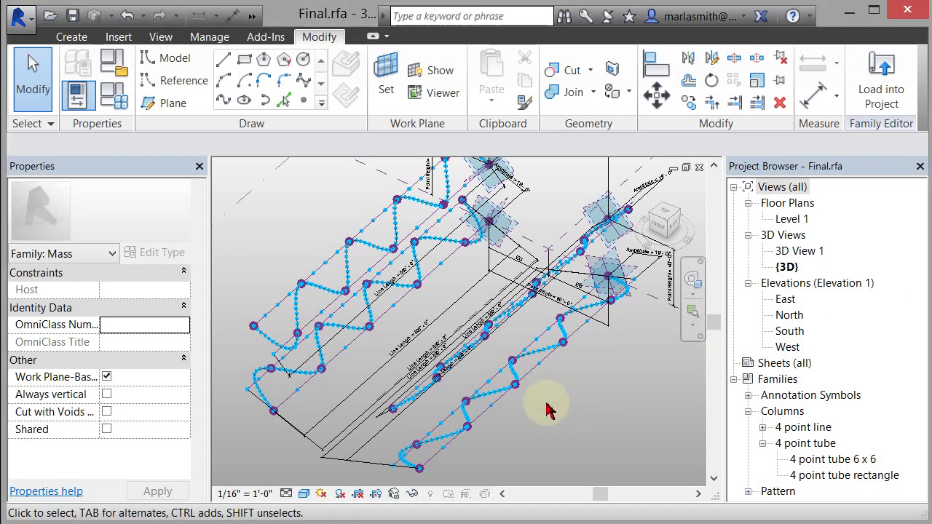
Orbit to a side-on angle, then open the East elevation and zoom in on the two wave paths.
{"action": "middle_click_drag", "start_coordinate": [548, 410], "coordinate": [545, 330], "text": "shift"}
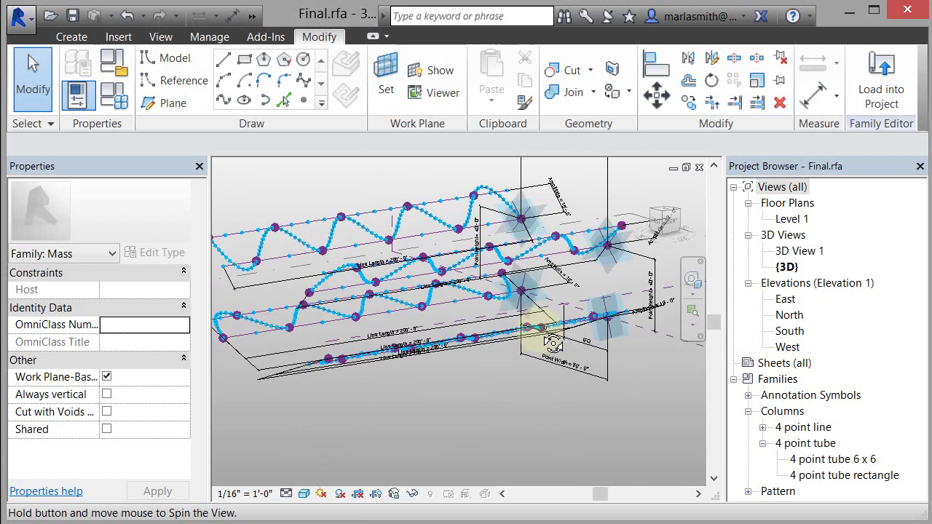
{"action": "double_click", "coordinate": [789, 305]}
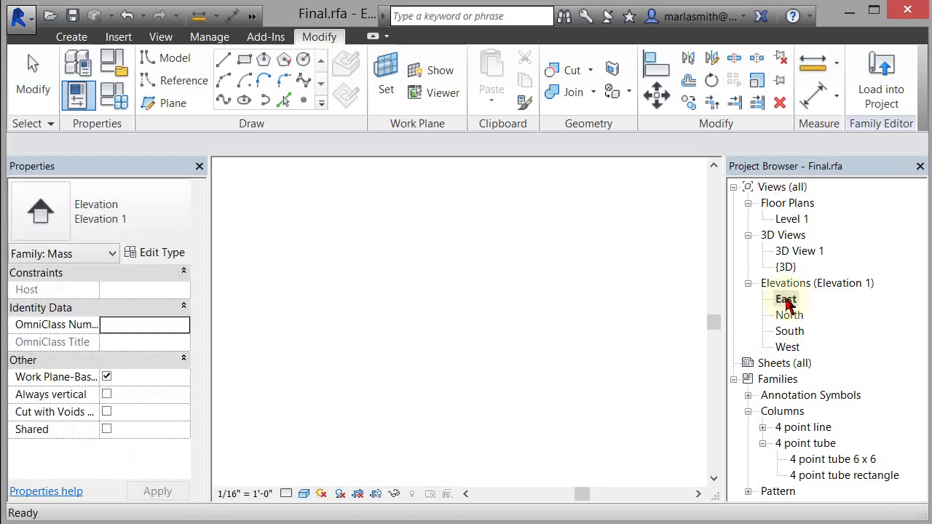
{"action": "scroll", "coordinate": [291, 415], "scroll_direction": "up", "scroll_amount": 4}
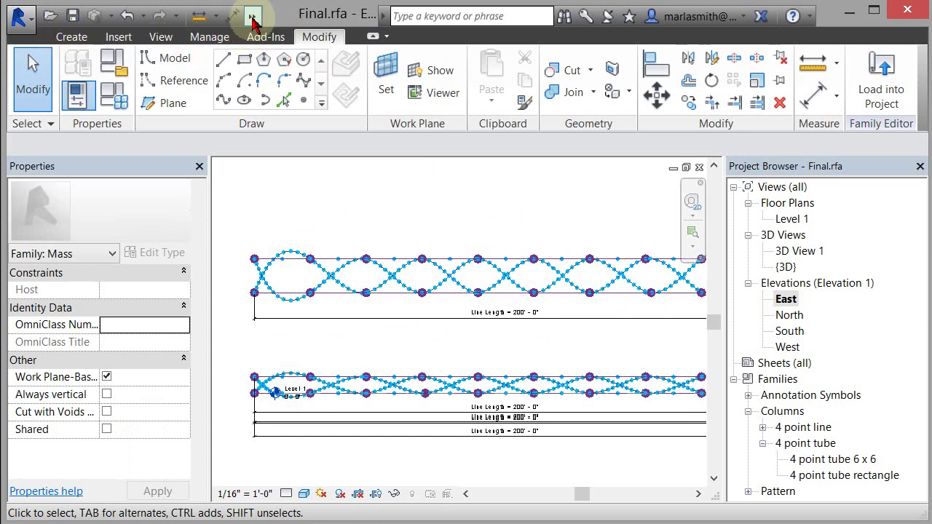
Return to the Default 3D View of Final.rfa and orbit the mass.
{"action": "left_click", "coordinate": [252, 17]}
{"action": "left_click", "coordinate": [119, 37]}
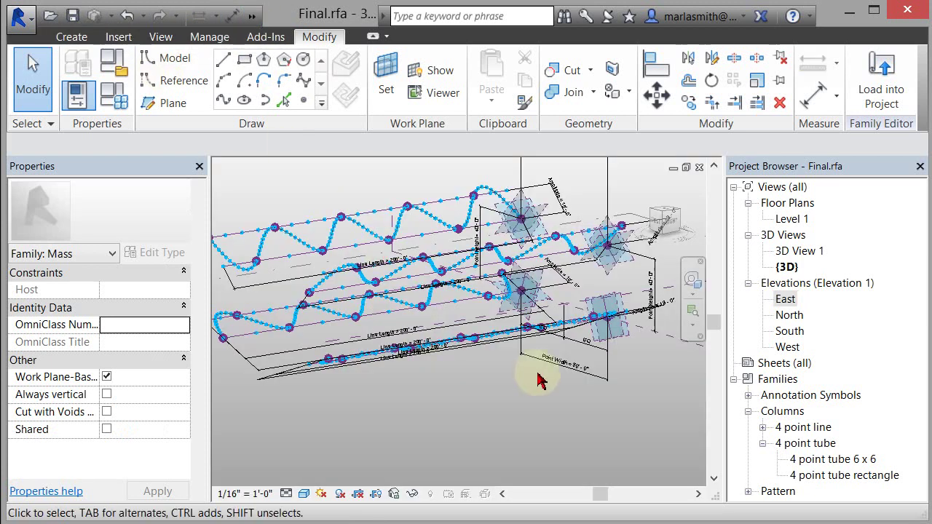
{"action": "middle_click_drag", "start_coordinate": [539, 379], "coordinate": [472, 429], "text": "shift"}
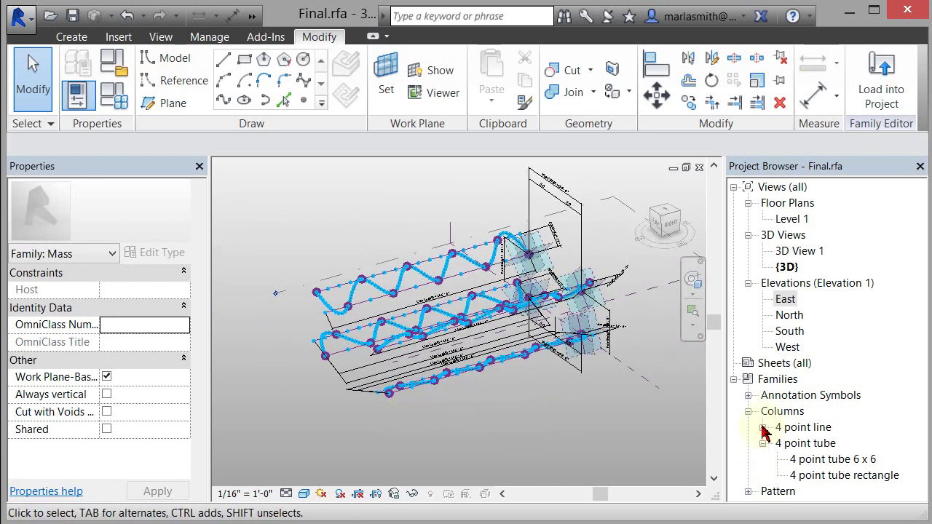
Edit the 4 point line family, orbit to view its four adaptive points, then close it.
{"action": "left_click", "coordinate": [795, 434]}
{"action": "right_click", "coordinate": [795, 434]}
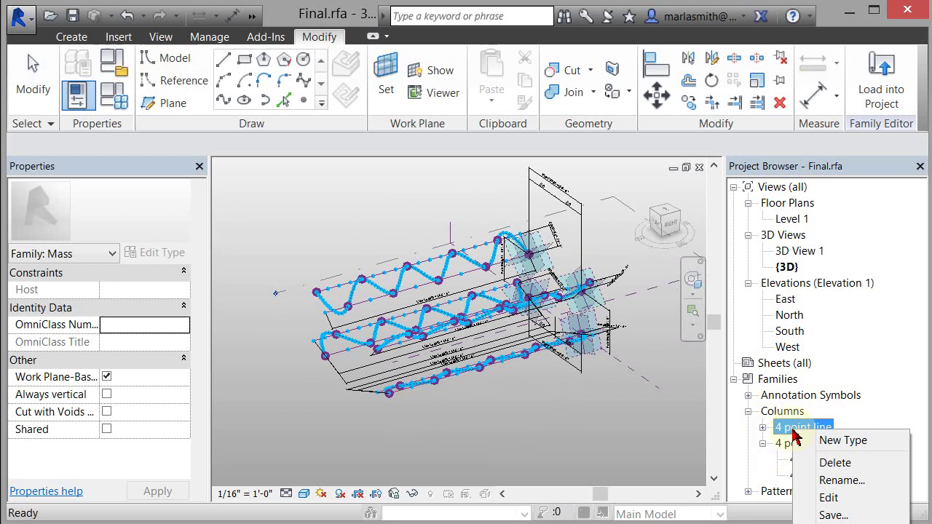
{"action": "left_click", "coordinate": [829, 497]}
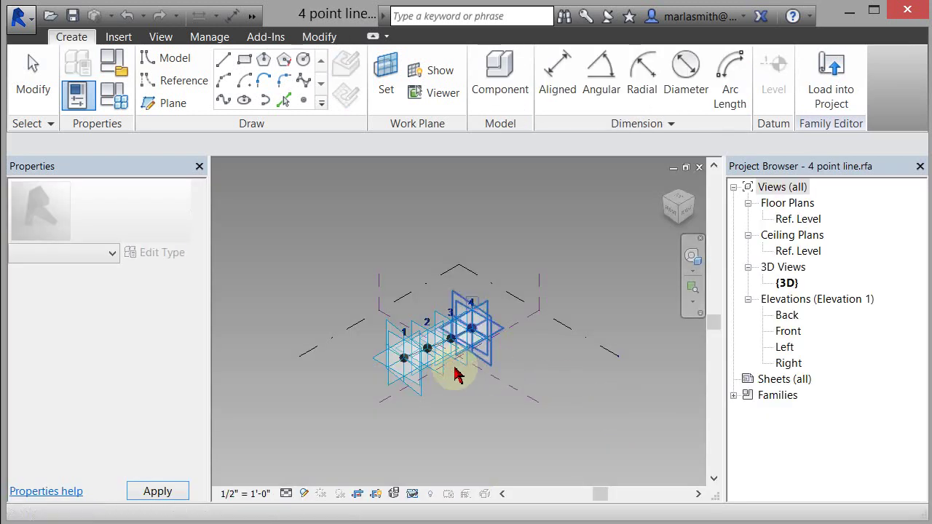
{"action": "middle_click_drag", "start_coordinate": [449, 372], "coordinate": [554, 289], "text": "shift"}
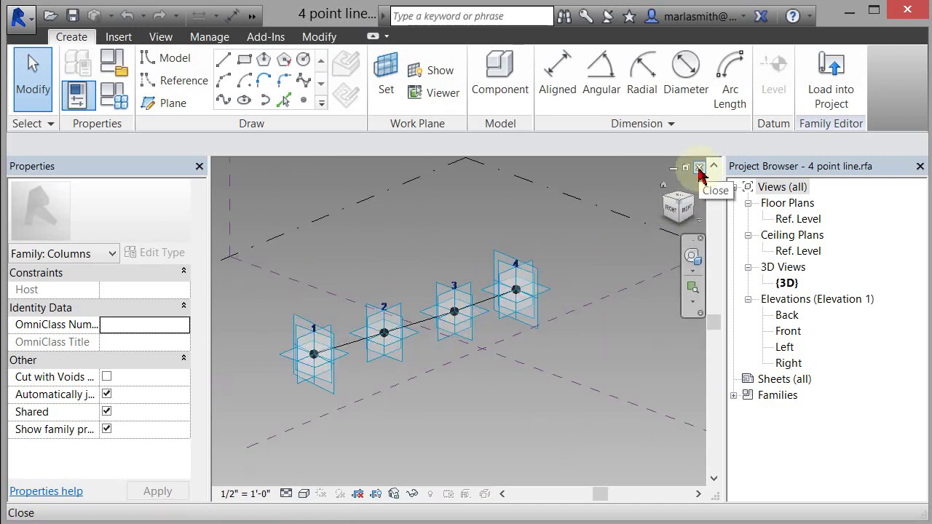
{"action": "left_click", "coordinate": [699, 169]}
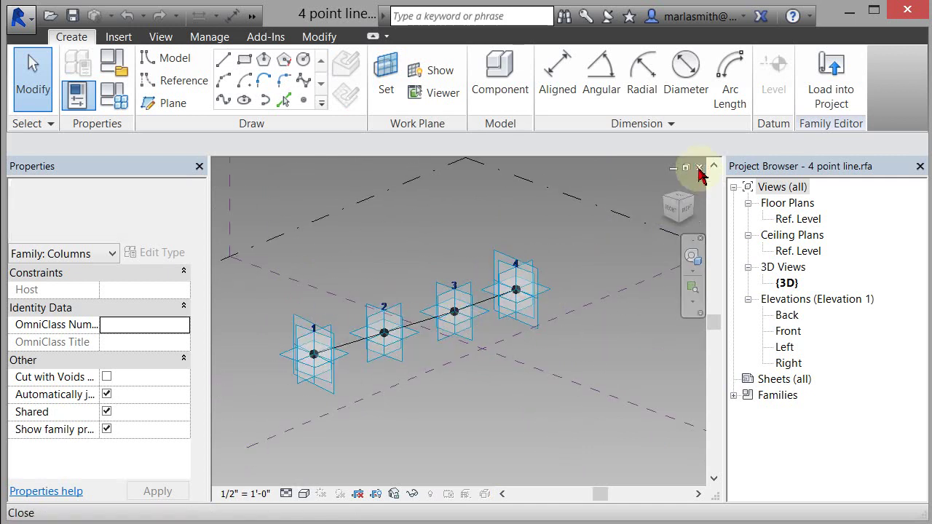
{"action": "left_click", "coordinate": [681, 312]}
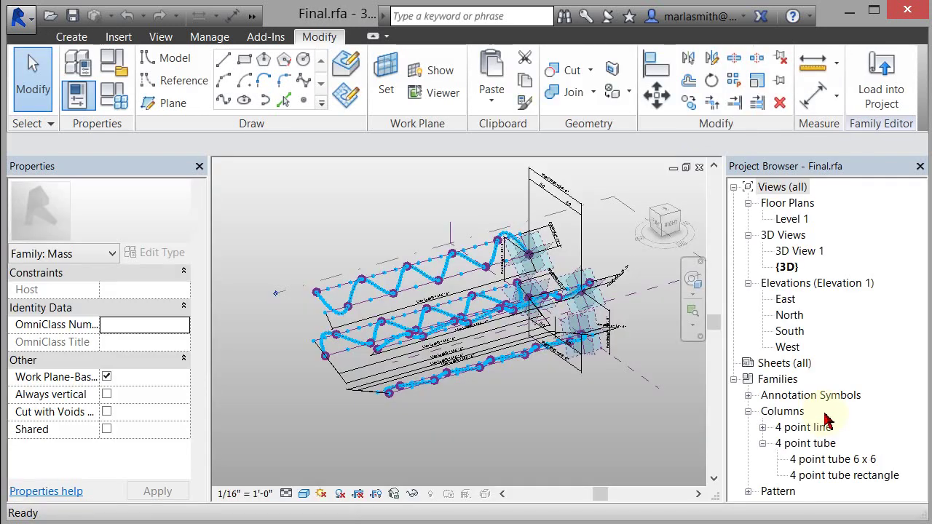
{"action": "right_click", "coordinate": [811, 451]}
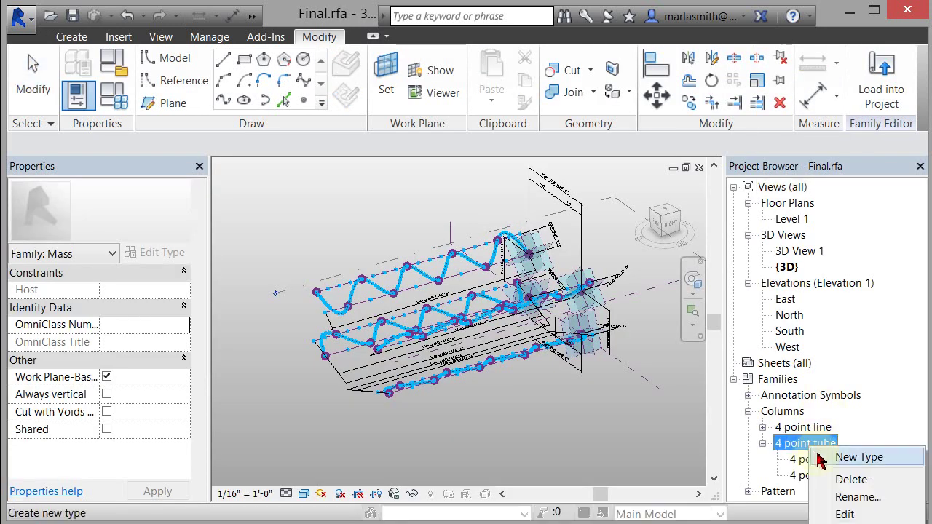
{"action": "left_click", "coordinate": [793, 512]}
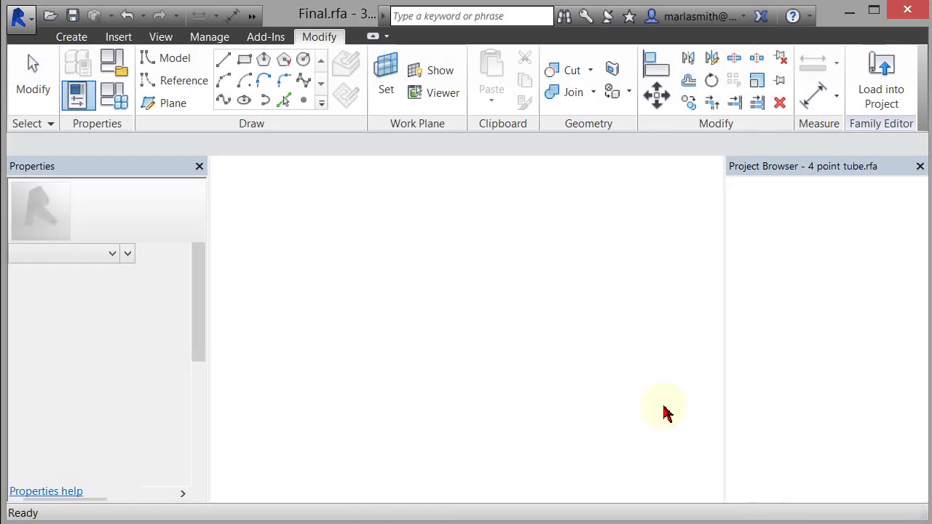
{"action": "scroll", "coordinate": [451, 370], "scroll_direction": "up", "scroll_amount": 3}
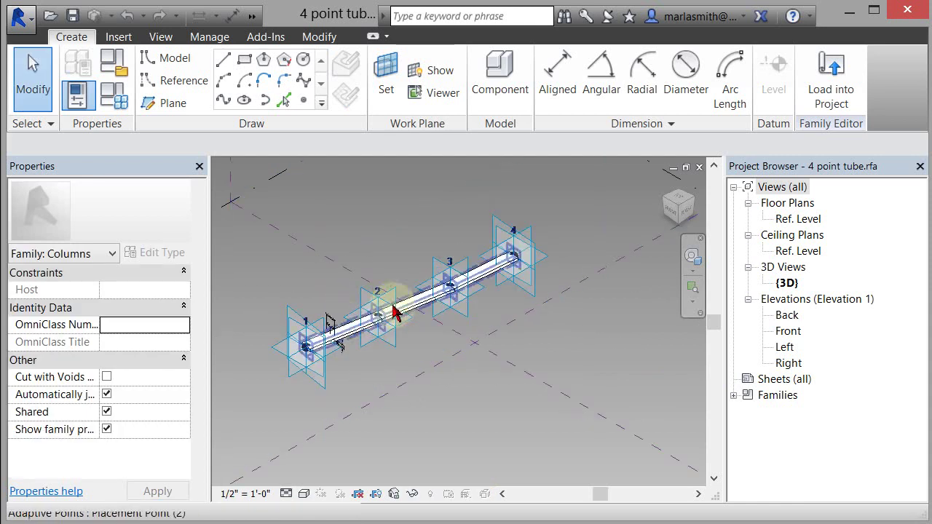
{"action": "scroll", "coordinate": [271, 364], "scroll_direction": "up", "scroll_amount": 3}
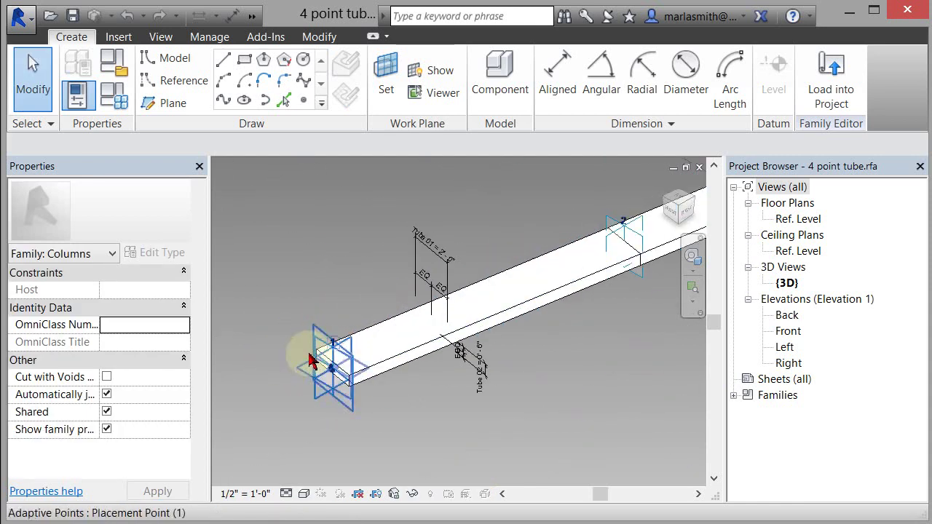
{"action": "scroll", "coordinate": [320, 357], "scroll_direction": "up", "scroll_amount": 2}
{"action": "scroll", "coordinate": [384, 291], "scroll_direction": "down", "scroll_amount": 5}
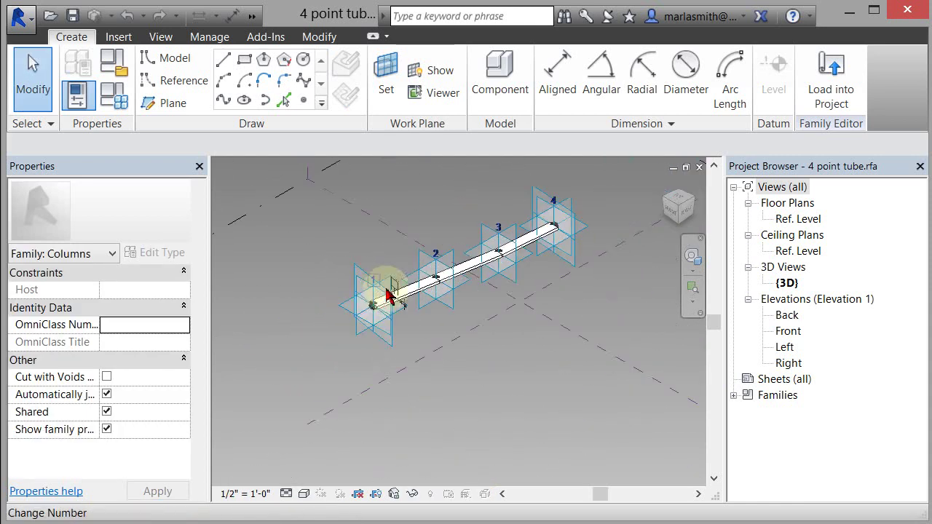
{"action": "left_click", "coordinate": [699, 166]}
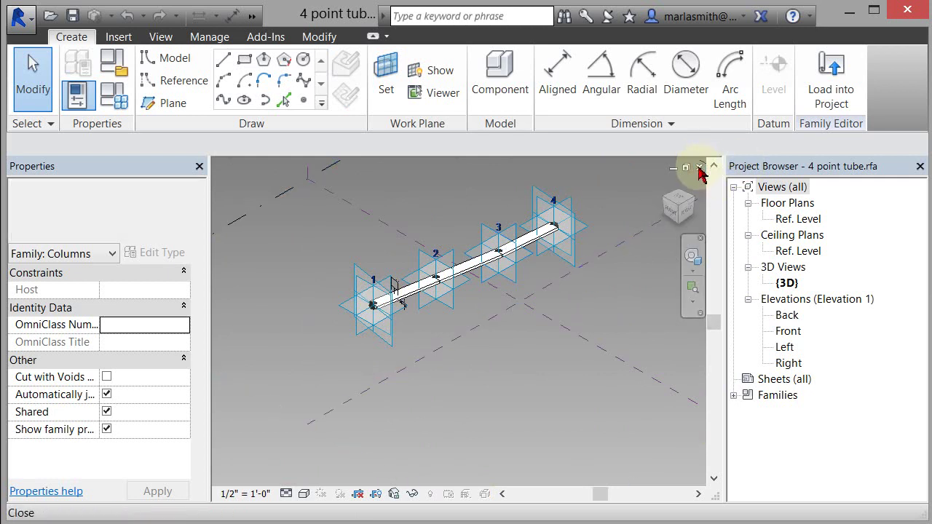
Cancel the Family Types dialog and zoom around the divided wave curves.
{"action": "left_click", "coordinate": [680, 325]}
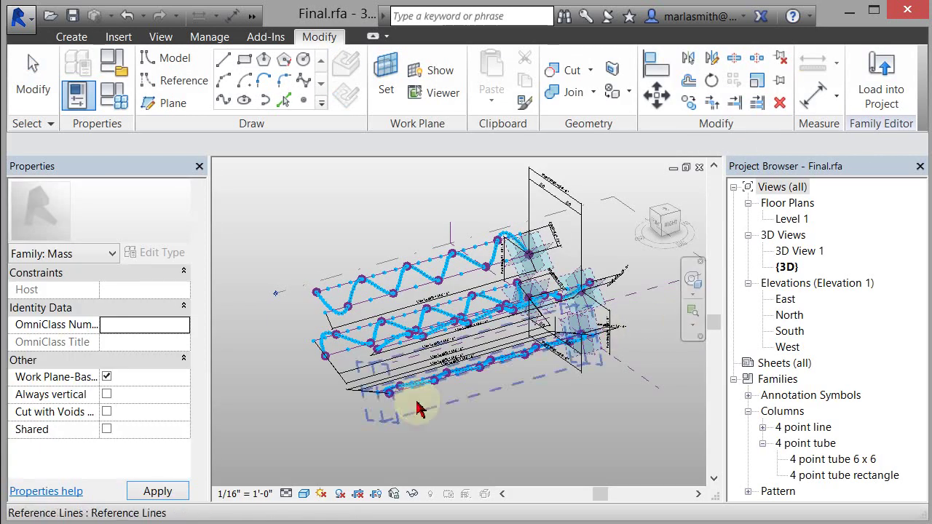
{"action": "middle_click_drag", "start_coordinate": [422, 406], "coordinate": [455, 410], "text": "shift"}
{"action": "scroll", "coordinate": [378, 411], "scroll_direction": "up", "scroll_amount": 5}
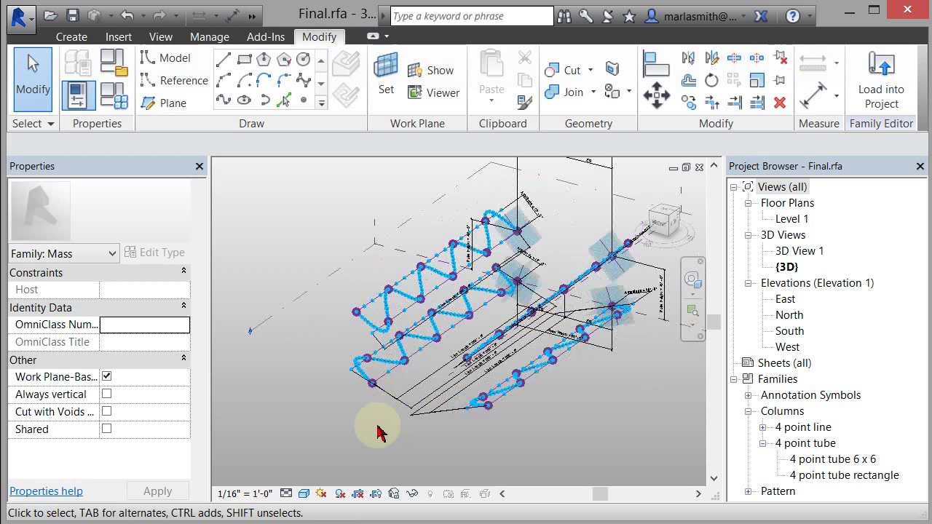
{"action": "scroll", "coordinate": [384, 408], "scroll_direction": "down", "scroll_amount": 2}
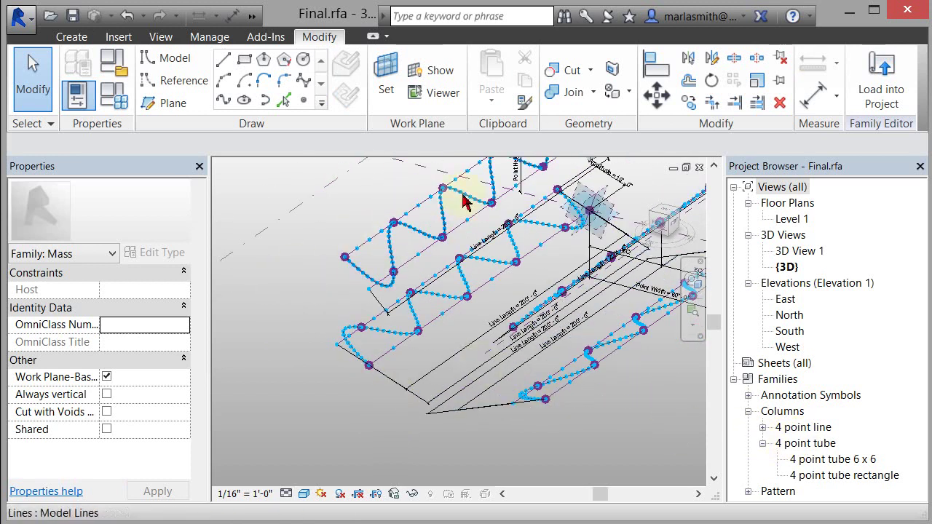
{"action": "scroll", "coordinate": [376, 284], "scroll_direction": "up", "scroll_amount": 3}
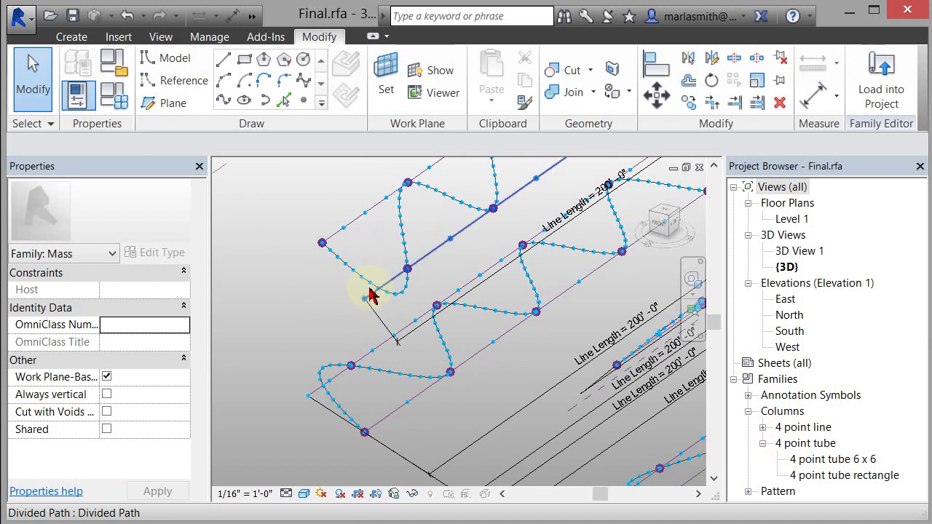
Inspect a divided wave path's settings, then reopen Family Types and cancel it without changes.
{"action": "left_click", "coordinate": [359, 275]}
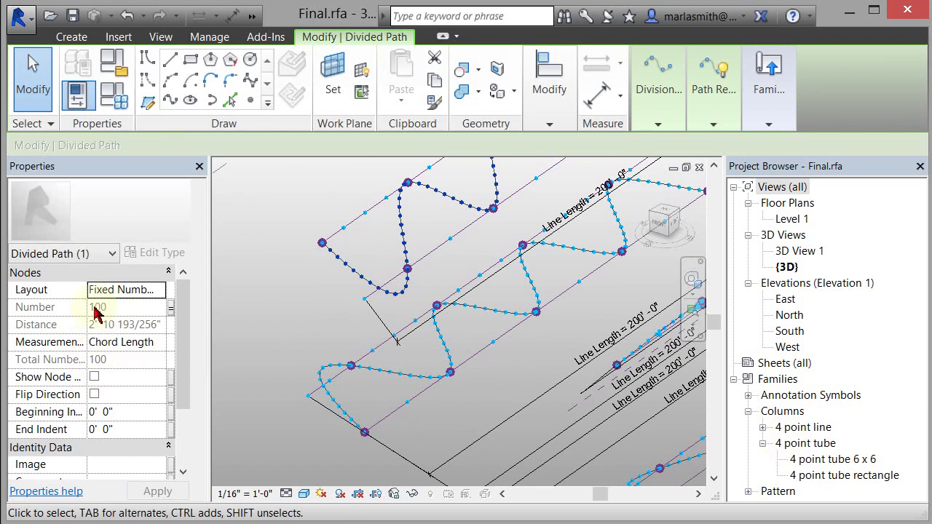
{"action": "left_click", "coordinate": [284, 299]}
{"action": "left_click", "coordinate": [120, 101]}
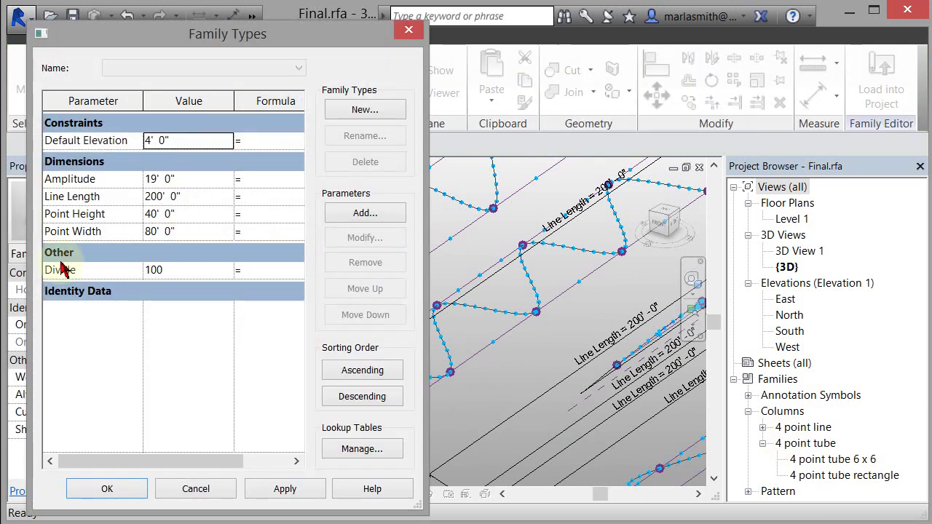
{"action": "left_click", "coordinate": [212, 492]}
{"action": "scroll", "coordinate": [304, 307], "scroll_direction": "down", "scroll_amount": 2}
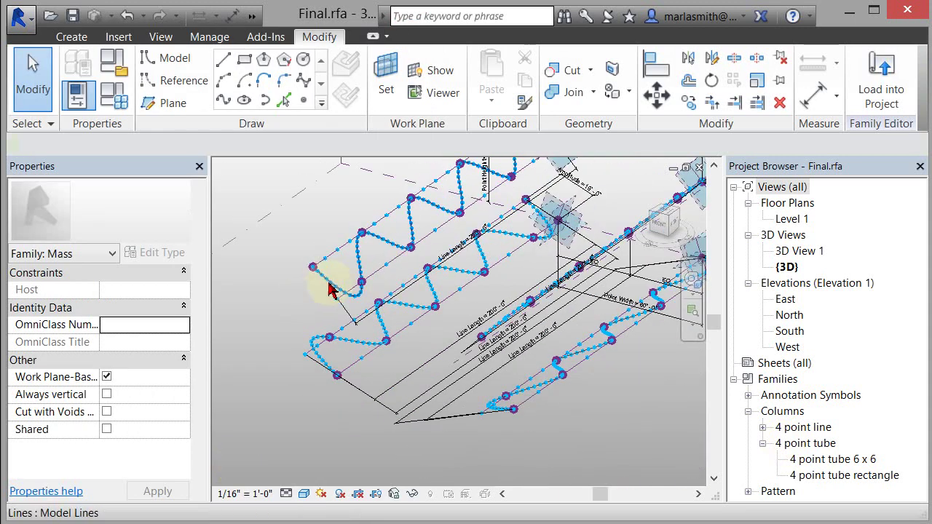
{"action": "left_click", "coordinate": [329, 289]}
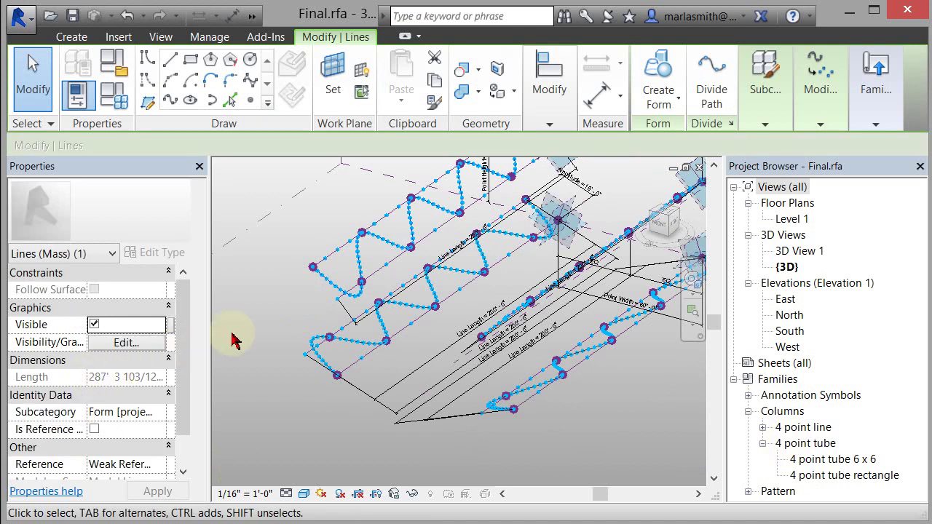
{"action": "left_click_drag", "start_coordinate": [319, 300], "coordinate": [213, 337]}
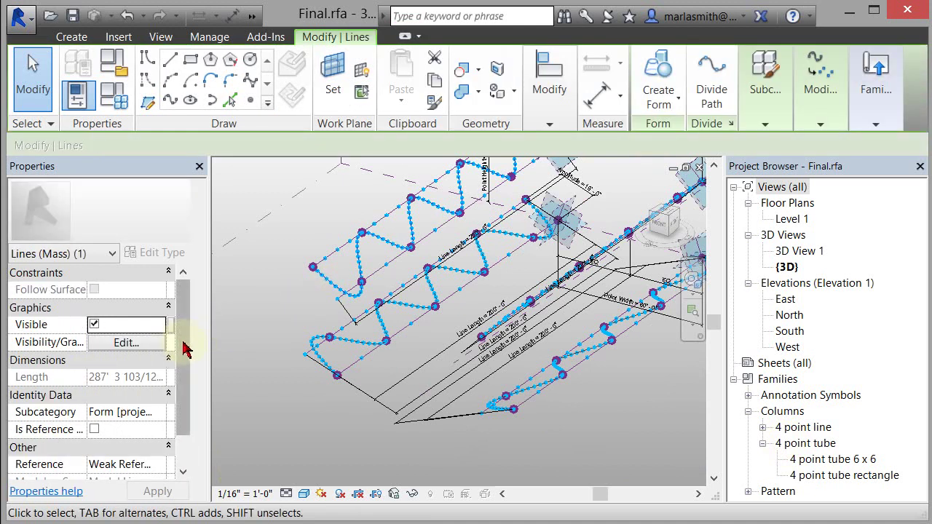
{"action": "left_click", "coordinate": [290, 304]}
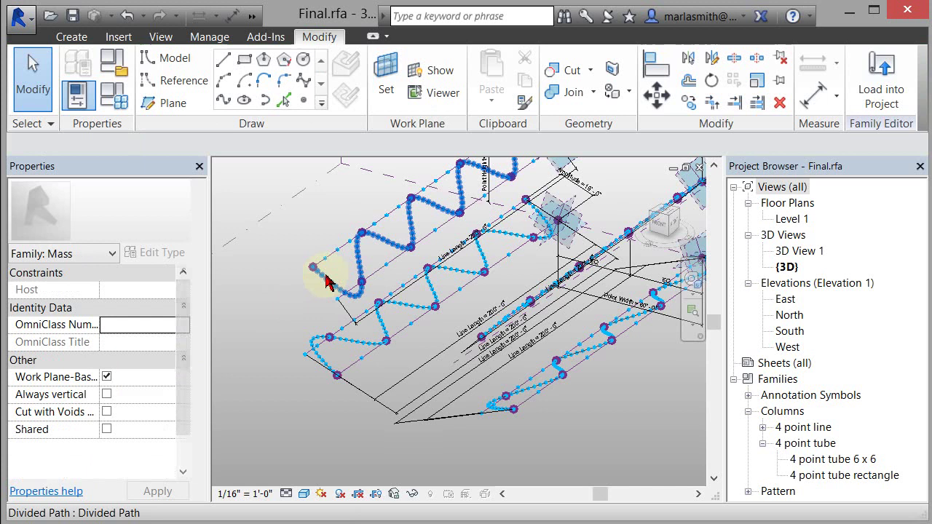
{"action": "left_click", "coordinate": [327, 283]}
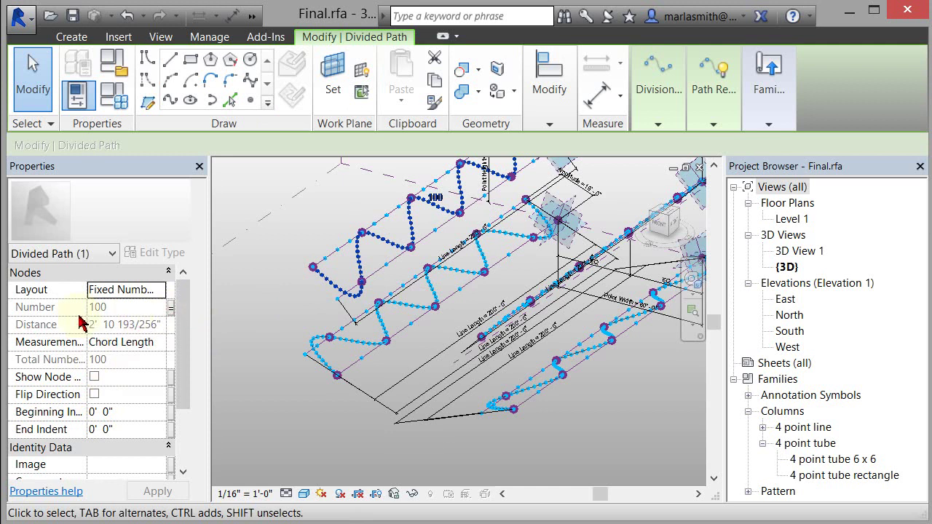
{"action": "left_click", "coordinate": [171, 310]}
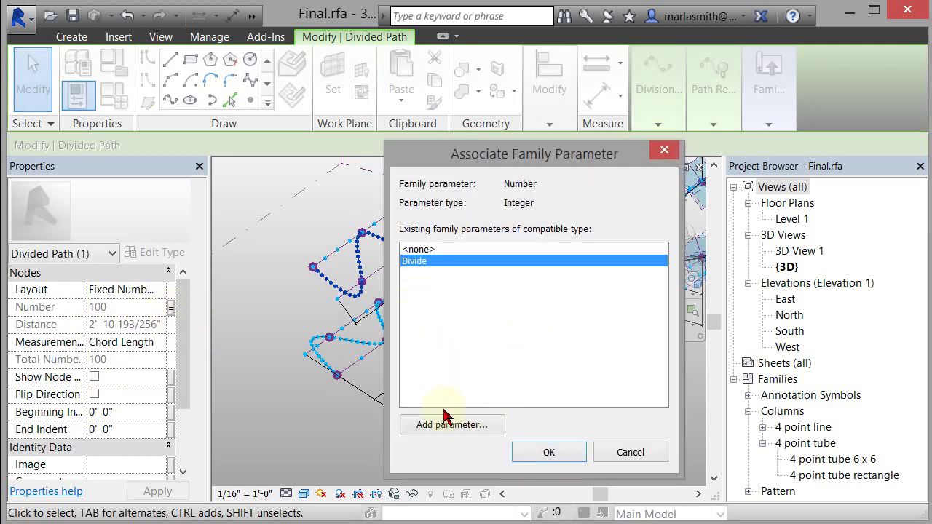
{"action": "left_click", "coordinate": [639, 455]}
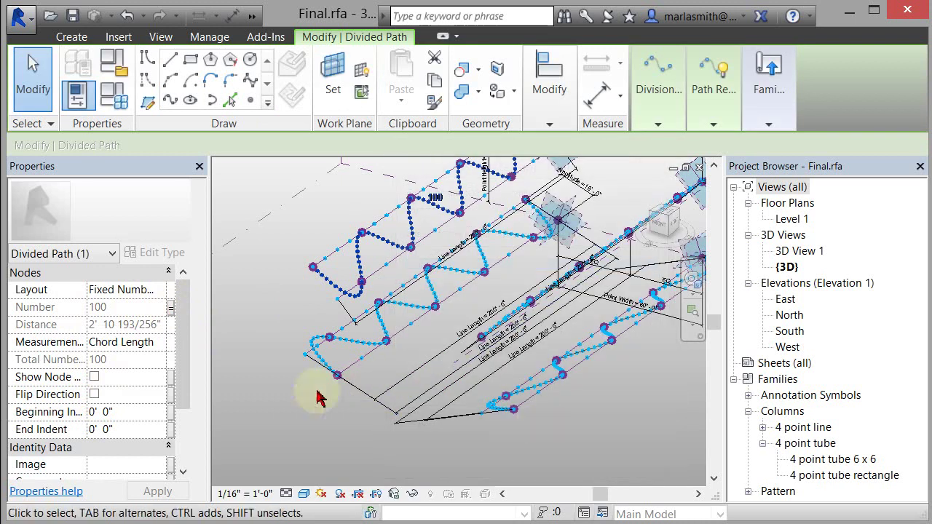
{"action": "left_click", "coordinate": [302, 427]}
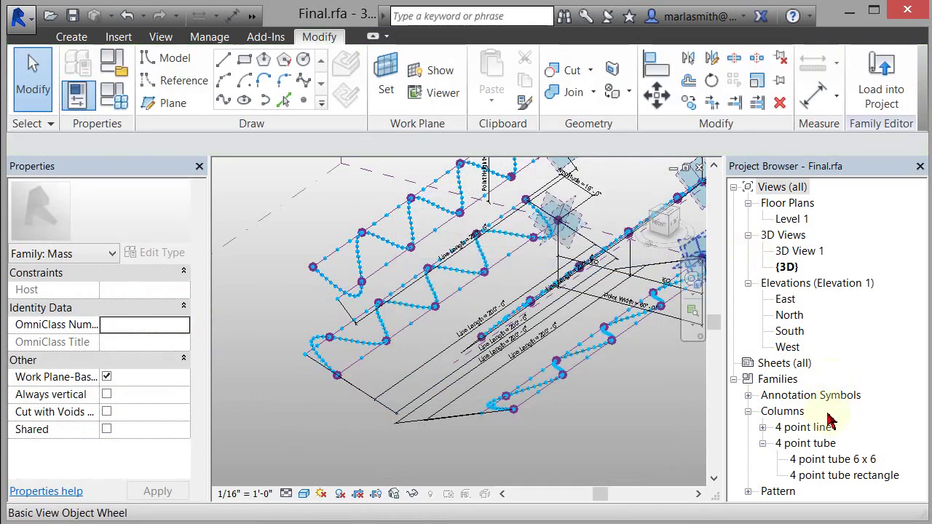
Drag the 4 point line type from Columns into the view and host two points on curve ends.
{"action": "left_click", "coordinate": [763, 428]}
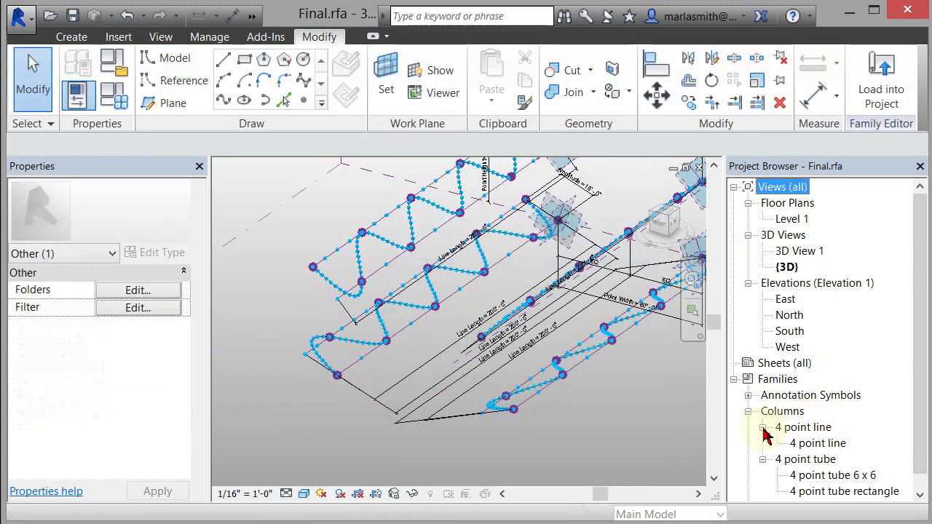
{"action": "left_click", "coordinate": [817, 444]}
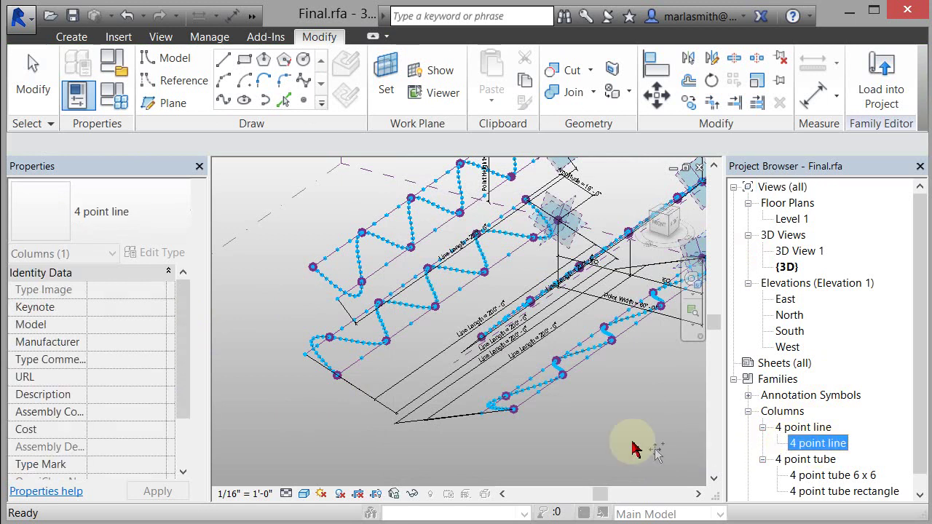
{"action": "left_click_drag", "start_coordinate": [345, 366], "coordinate": [333, 364]}
{"action": "scroll", "coordinate": [331, 368], "scroll_direction": "up", "scroll_amount": 6}
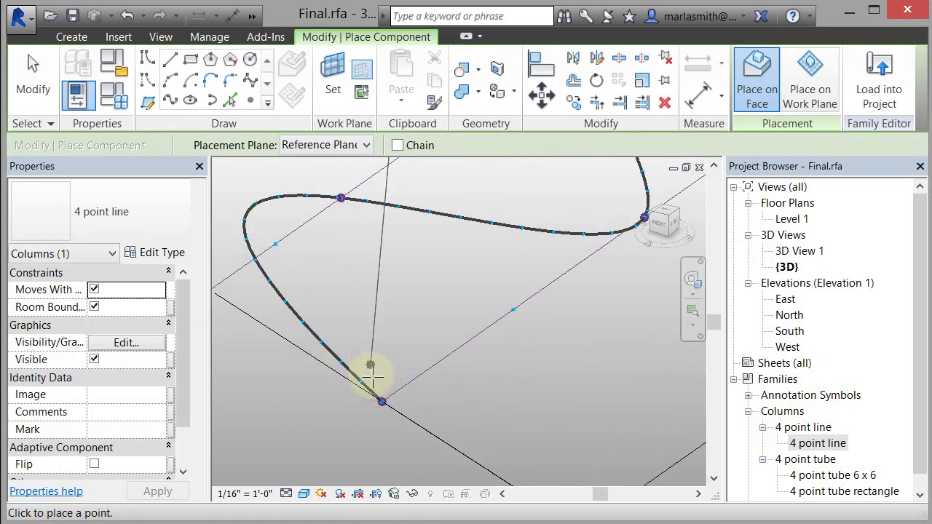
{"action": "left_click", "coordinate": [383, 403]}
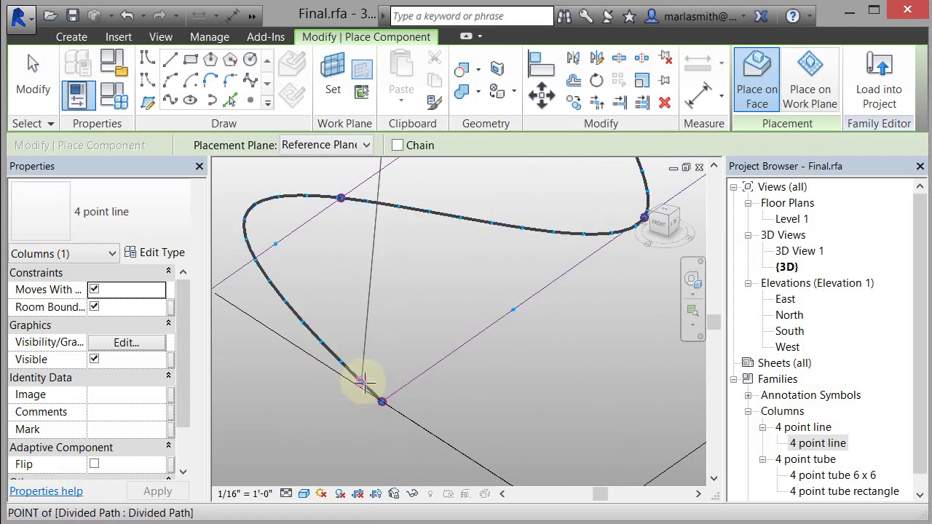
{"action": "left_click", "coordinate": [364, 381]}
Host the remaining two adaptive points on the other divided paths and finish placement.
{"action": "scroll", "coordinate": [361, 396], "scroll_direction": "down", "scroll_amount": 4}
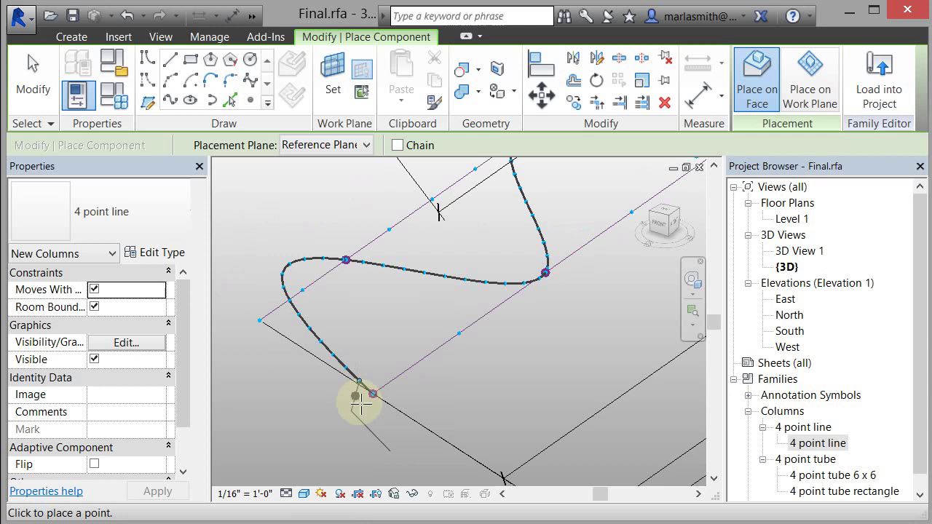
{"action": "scroll", "coordinate": [364, 396], "scroll_direction": "down", "scroll_amount": 2}
{"action": "left_click", "coordinate": [364, 395]}
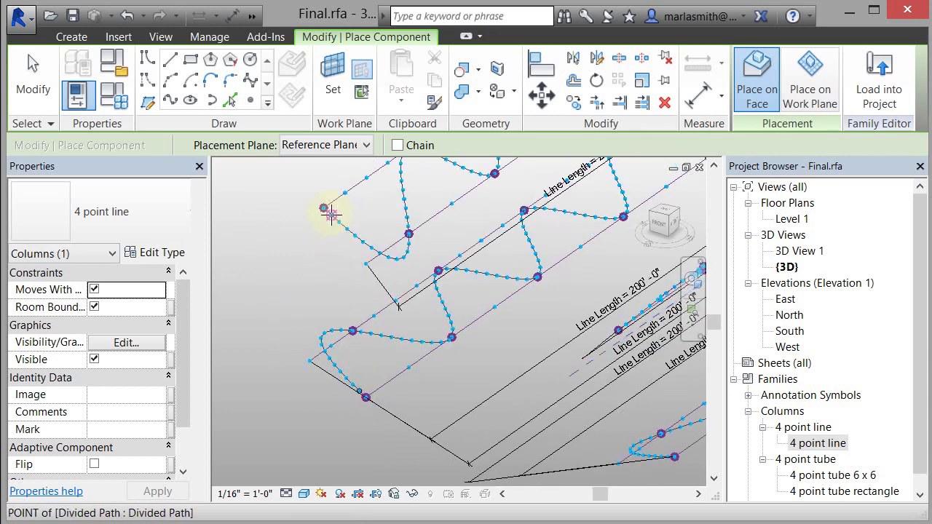
{"action": "scroll", "coordinate": [348, 229], "scroll_direction": "down", "scroll_amount": 2}
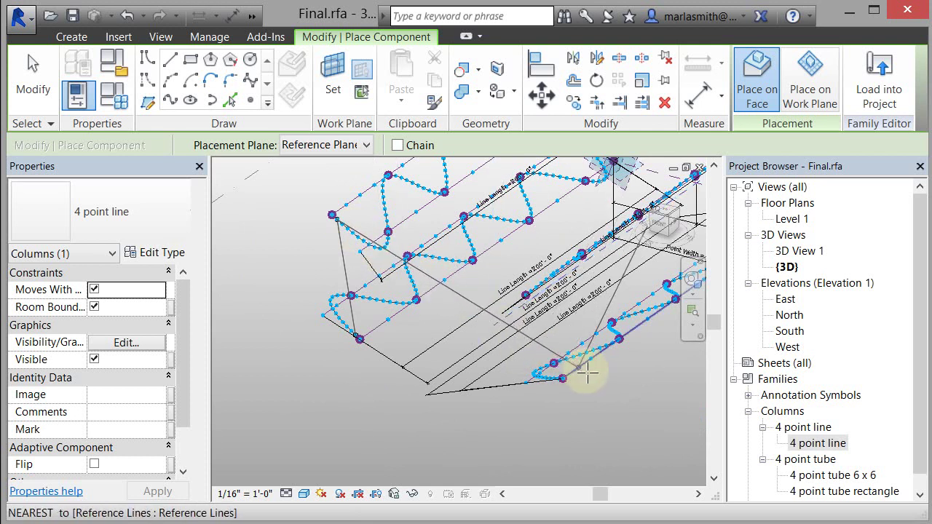
{"action": "middle_click_drag", "start_coordinate": [588, 374], "coordinate": [574, 459], "text": "shift"}
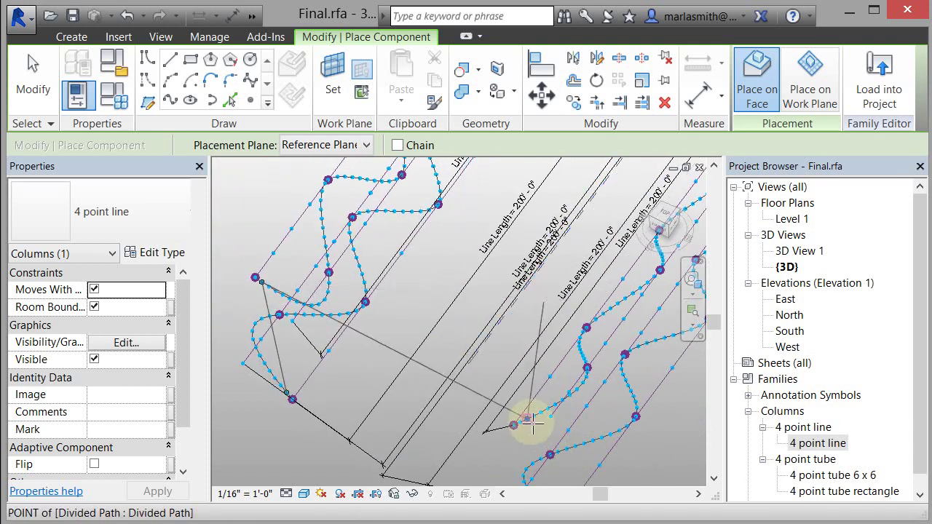
{"action": "scroll", "coordinate": [523, 426], "scroll_direction": "up", "scroll_amount": 5}
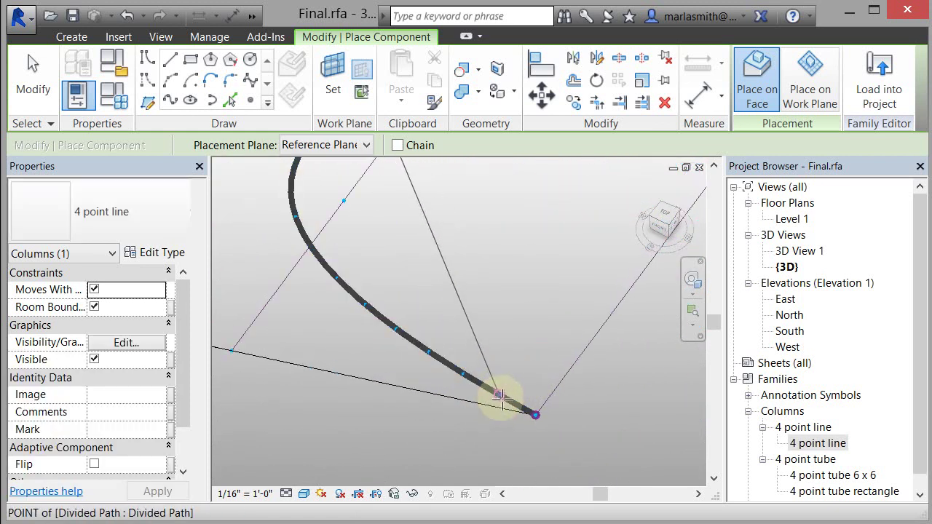
{"action": "left_click", "coordinate": [499, 395]}
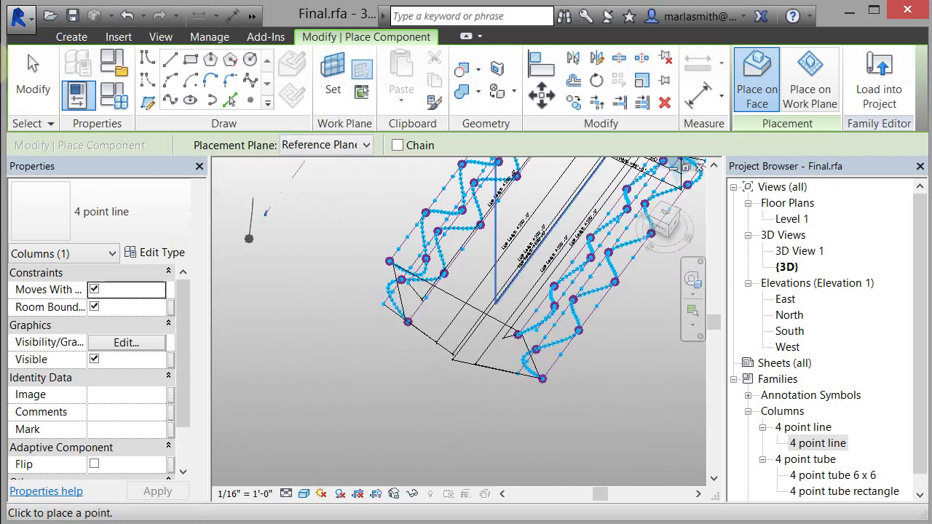
{"action": "left_click", "coordinate": [31, 87]}
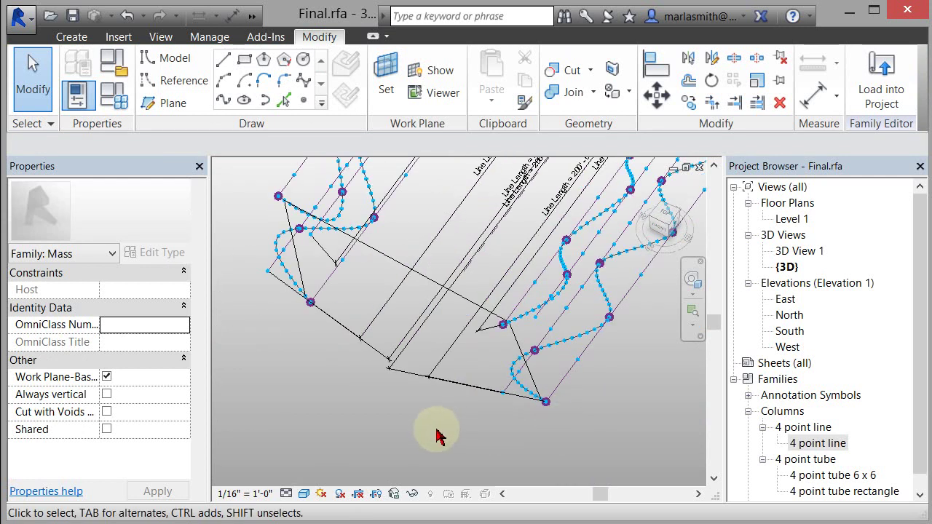
{"action": "middle_click_drag", "start_coordinate": [437, 435], "coordinate": [473, 362], "text": "shift"}
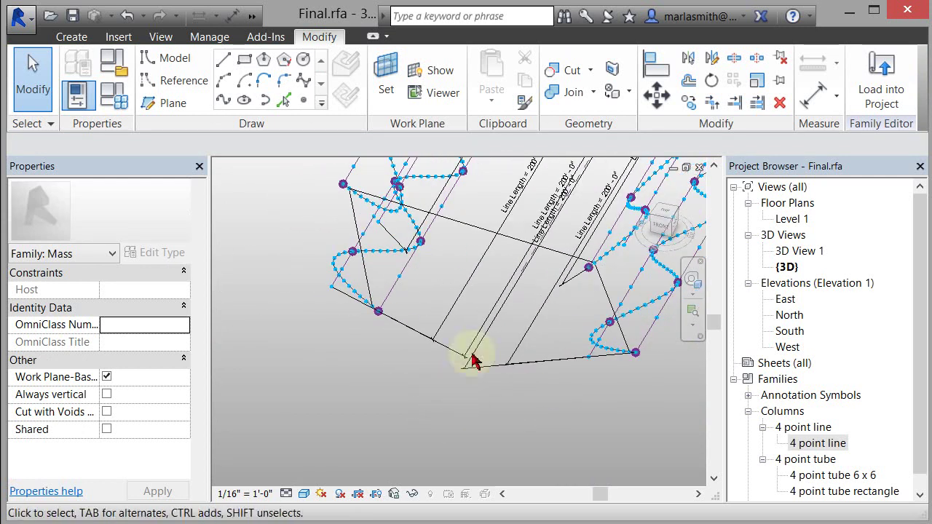
{"action": "left_click", "coordinate": [494, 233]}
{"action": "mouse_move", "coordinate": [549, 120]}
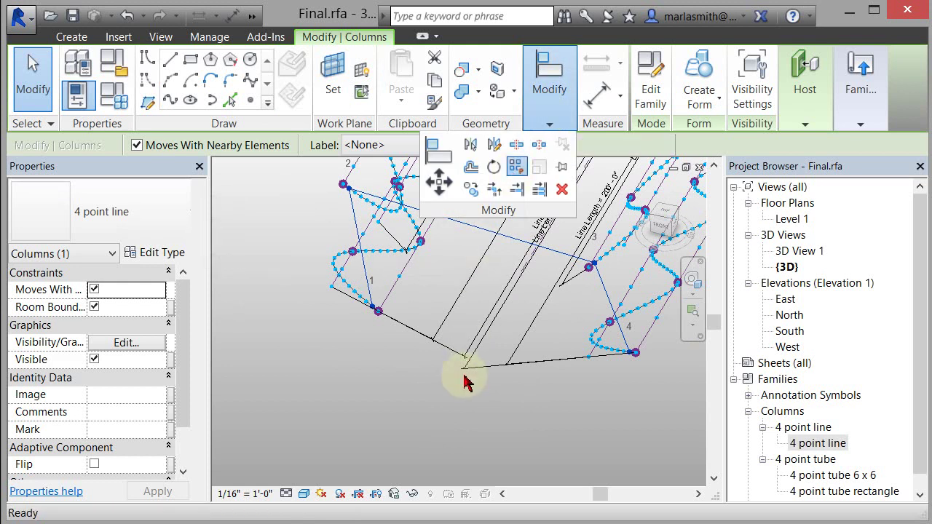
{"action": "middle_click_drag", "start_coordinate": [456, 387], "coordinate": [530, 353], "text": "shift"}
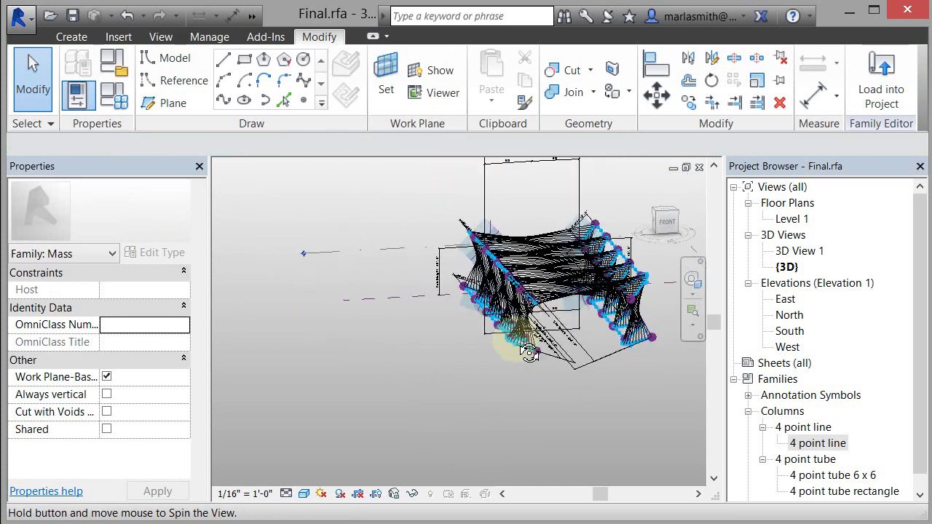
{"action": "scroll", "coordinate": [546, 368], "scroll_direction": "up", "scroll_amount": 6}
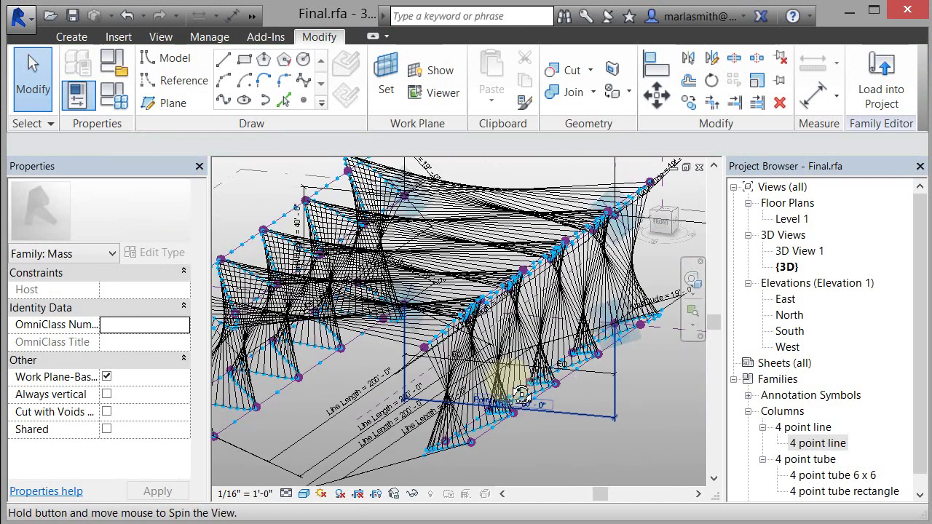
{"action": "middle_click_drag", "start_coordinate": [521, 394], "coordinate": [662, 332], "text": "shift"}
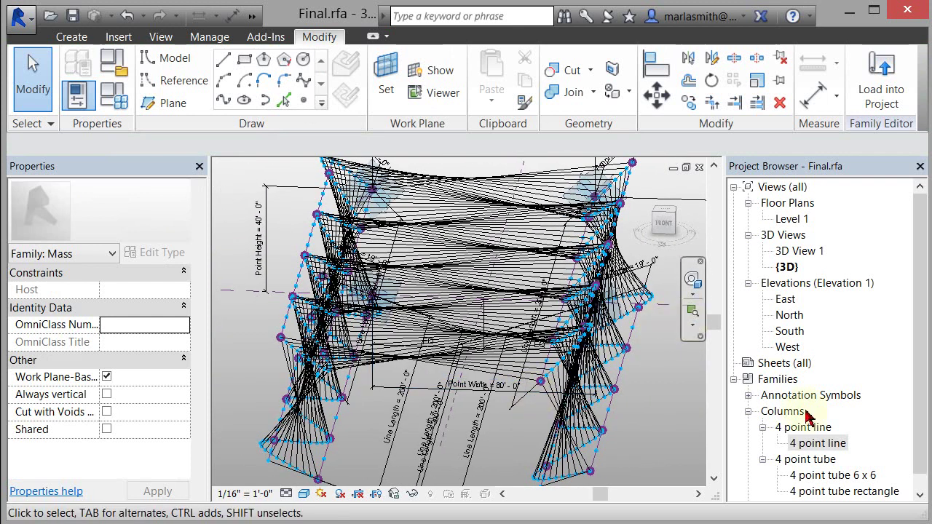
{"action": "middle_click_drag", "start_coordinate": [582, 375], "coordinate": [553, 408], "text": "shift"}
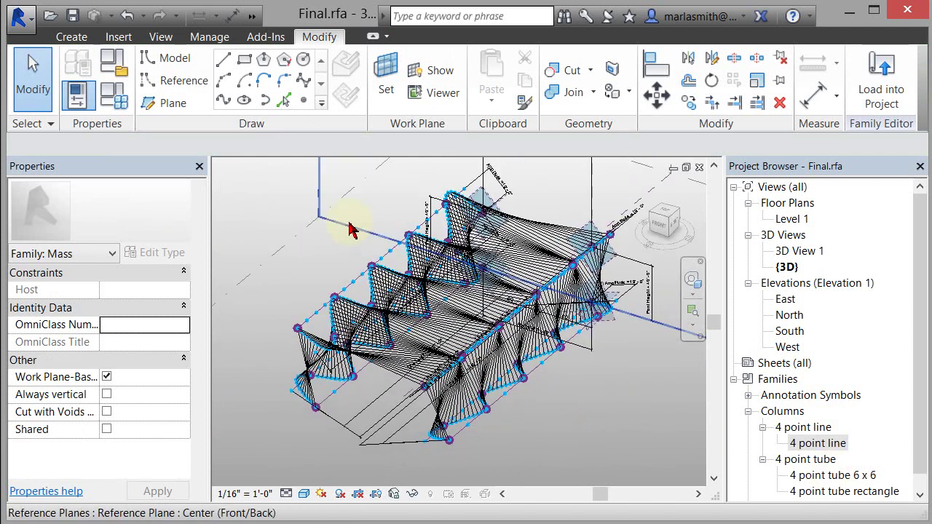
{"action": "scroll", "coordinate": [350, 229], "scroll_direction": "up", "scroll_amount": 3}
{"action": "scroll", "coordinate": [532, 197], "scroll_direction": "up", "scroll_amount": 5}
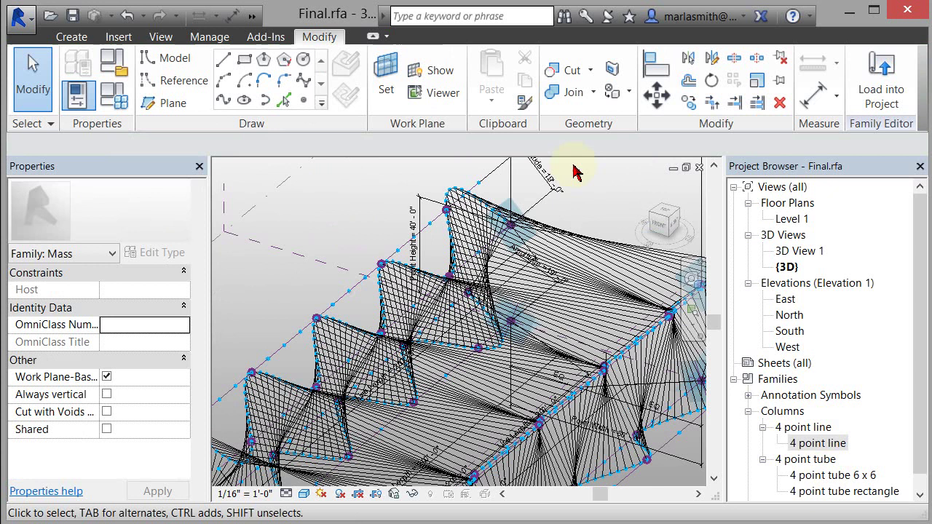
{"action": "scroll", "coordinate": [532, 197], "scroll_direction": "down", "scroll_amount": 6}
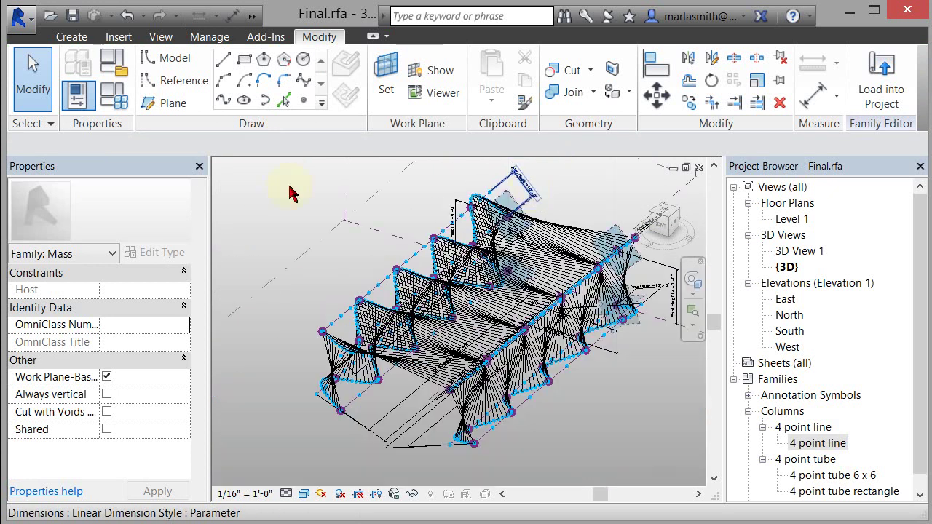
In Family Types, try an Amplitude of 25', then apply 19' 0" and confirm.
{"action": "left_click", "coordinate": [122, 93]}
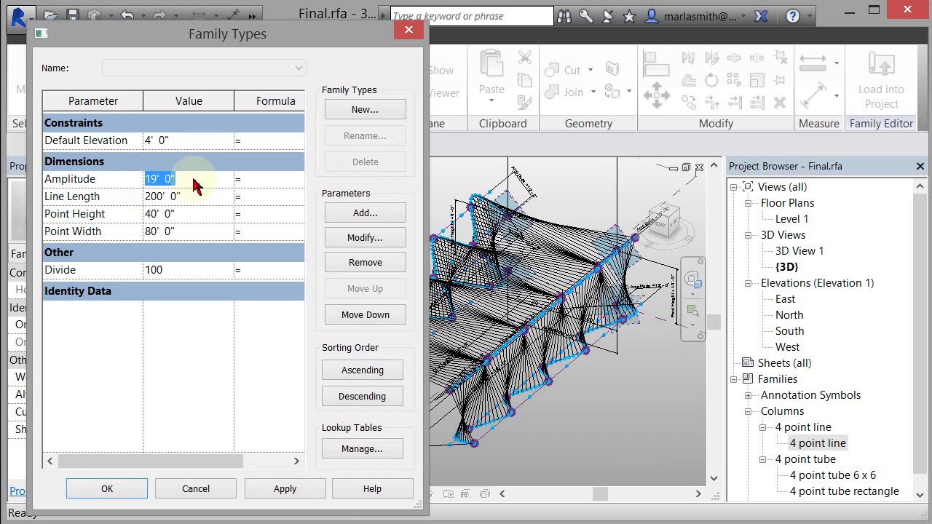
{"action": "left_click", "coordinate": [286, 490]}
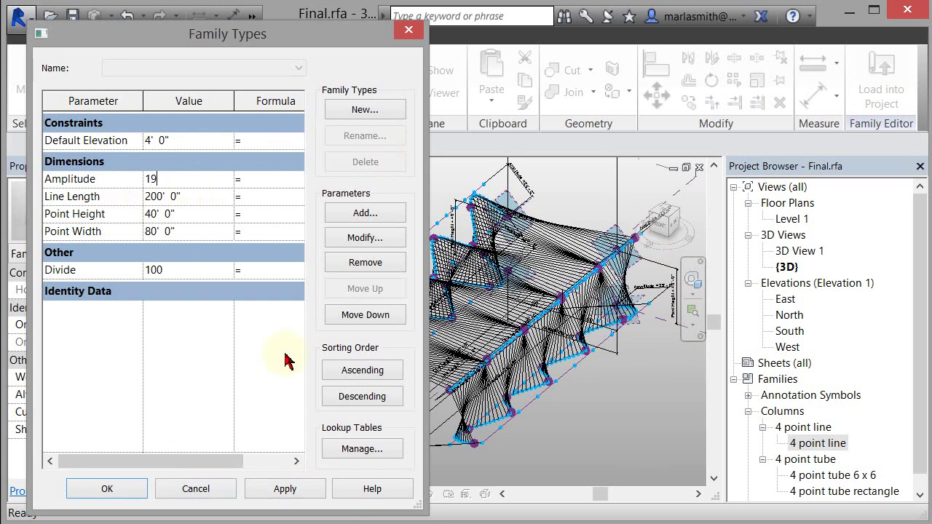
{"action": "left_click", "coordinate": [286, 490]}
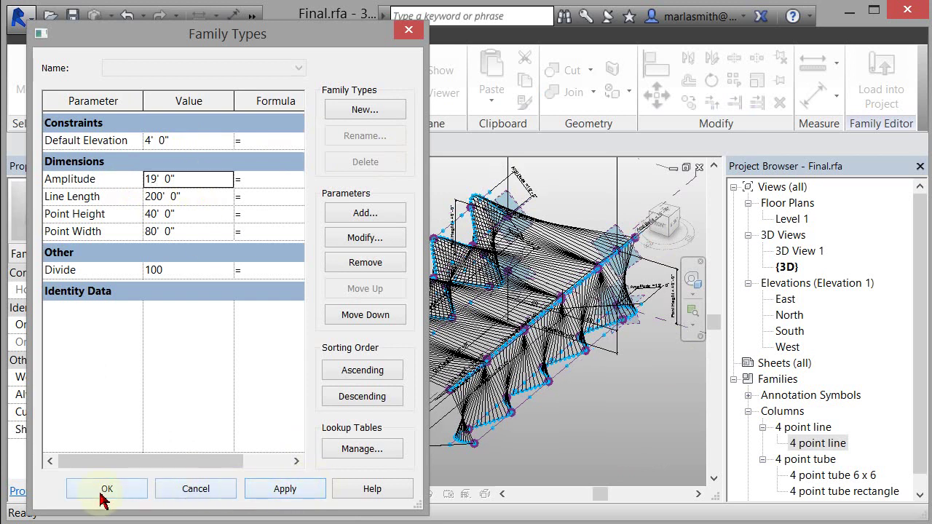
{"action": "key", "text": "Return"}
{"action": "scroll", "coordinate": [333, 427], "scroll_direction": "up", "scroll_amount": 6}
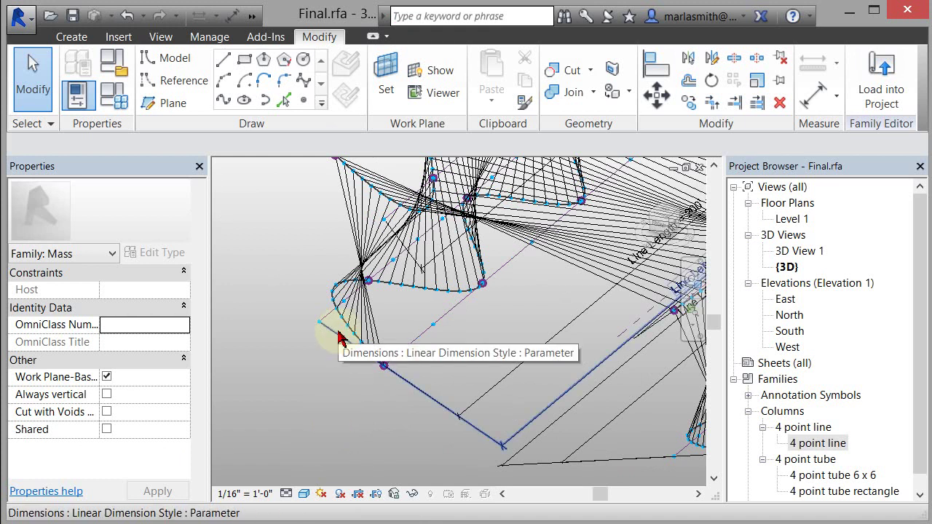
Change the repeater's type to 4 point tube : 4 point tube rectangle in the Type Selector.
{"action": "scroll", "coordinate": [336, 339], "scroll_direction": "down", "scroll_amount": 5}
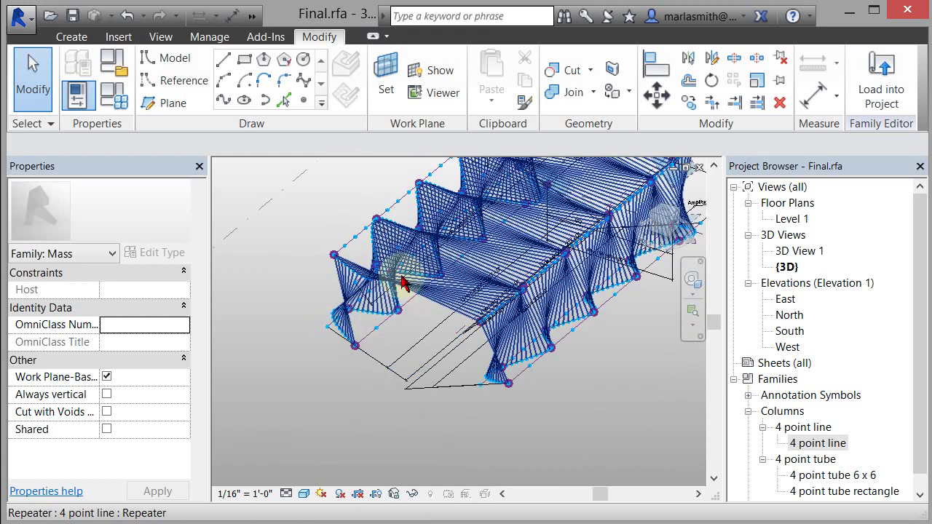
{"action": "scroll", "coordinate": [404, 284], "scroll_direction": "up", "scroll_amount": 5}
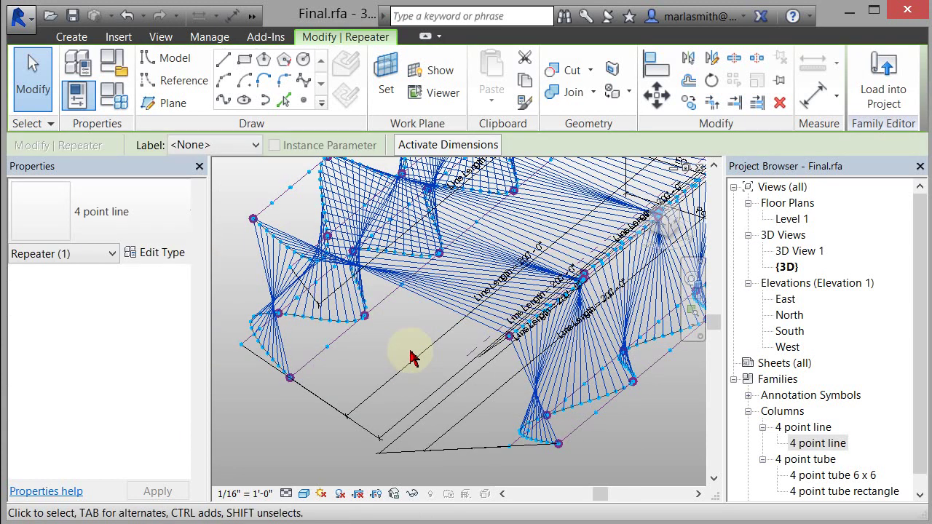
{"action": "left_click", "coordinate": [162, 227]}
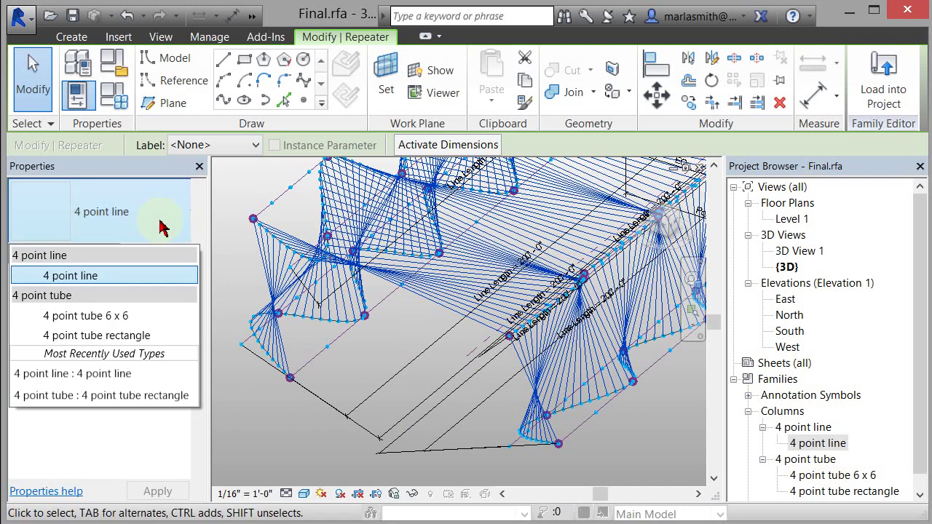
{"action": "left_click", "coordinate": [141, 335]}
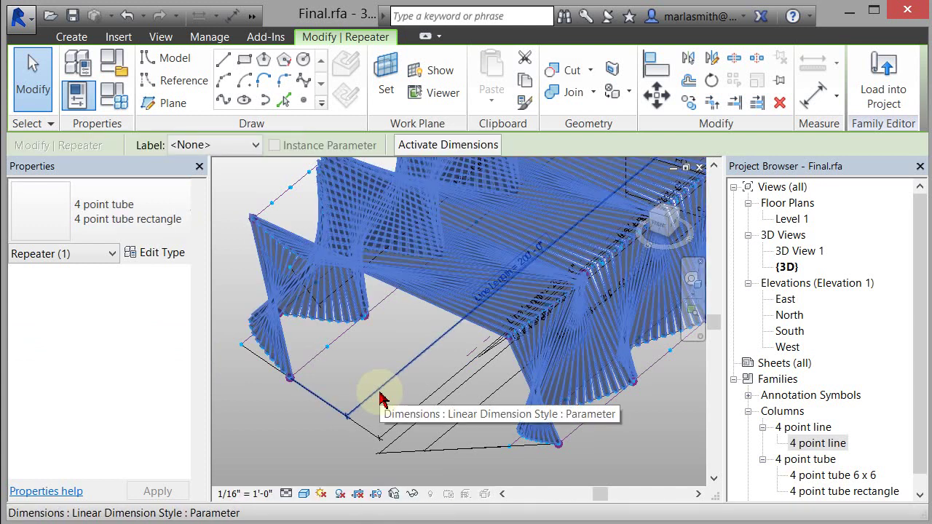
Select the Line Length dimension and orbit the model to view the rectangular tubes.
{"action": "left_click", "coordinate": [381, 397]}
{"action": "scroll", "coordinate": [328, 367], "scroll_direction": "up", "scroll_amount": 3}
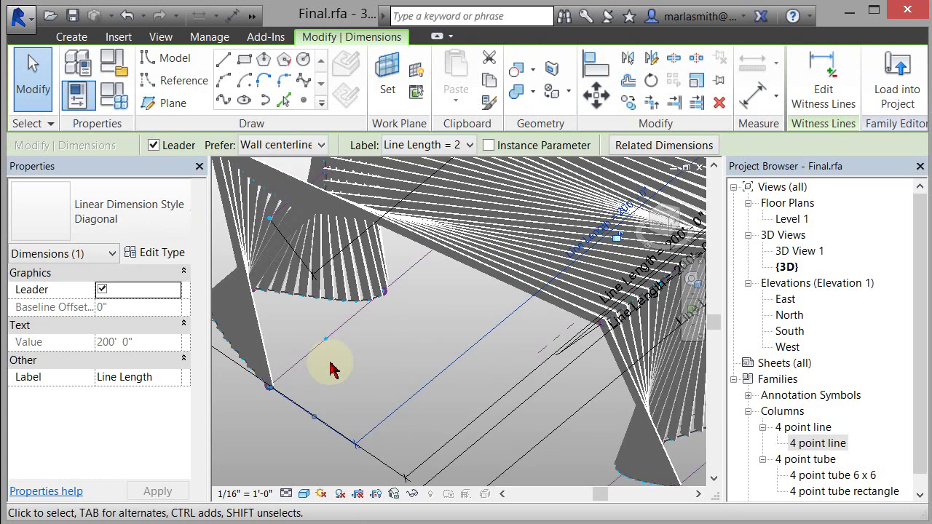
{"action": "scroll", "coordinate": [331, 370], "scroll_direction": "down", "scroll_amount": 5}
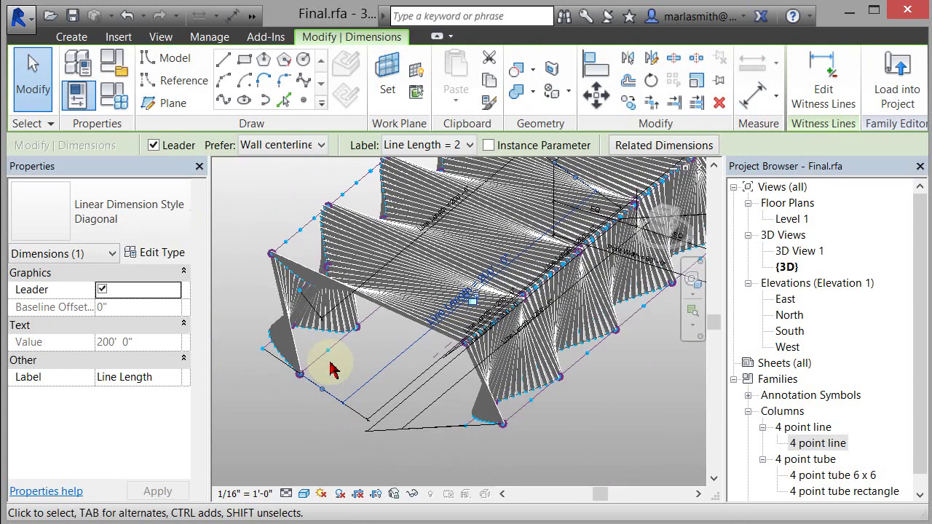
{"action": "middle_click_drag", "start_coordinate": [354, 335], "coordinate": [365, 357], "text": "shift"}
Change Divide from 100 to 50 in Family Types and orbit to check the tube array.
{"action": "left_click", "coordinate": [117, 95]}
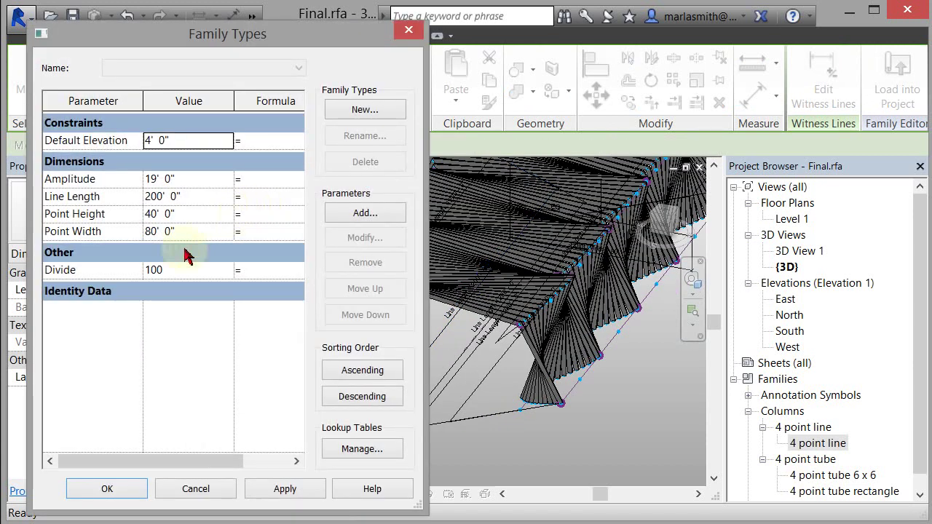
{"action": "left_click_drag", "start_coordinate": [424, 275], "coordinate": [402, 277]}
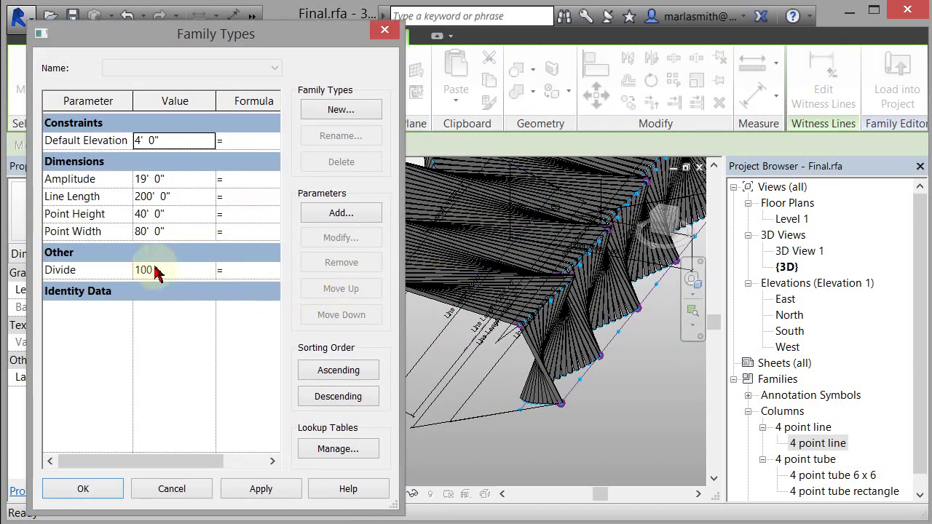
{"action": "left_click", "coordinate": [178, 276]}
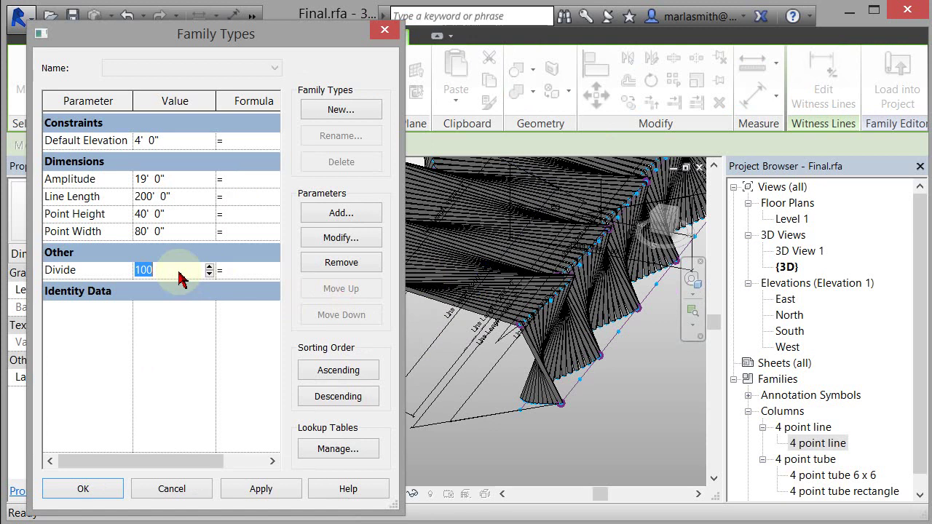
{"action": "type", "text": "50"}
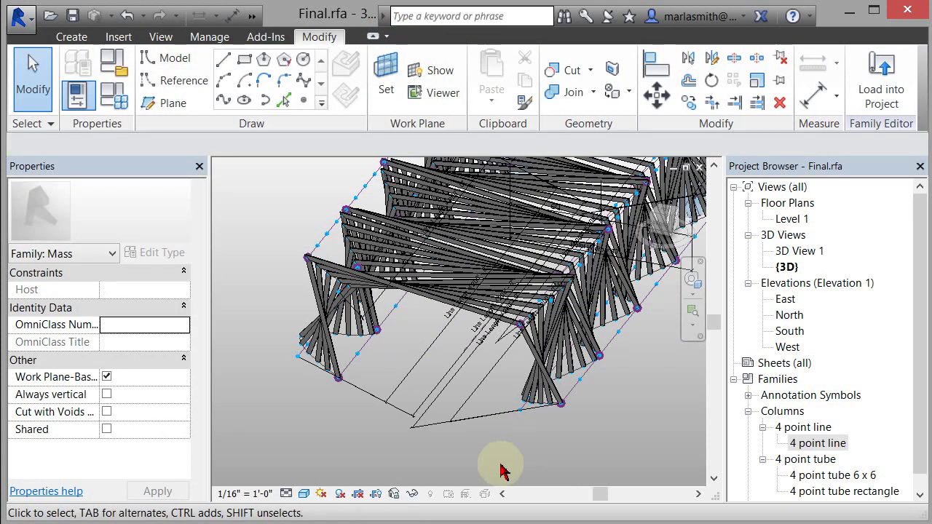
{"action": "middle_click_drag", "start_coordinate": [500, 471], "coordinate": [328, 248], "text": "shift"}
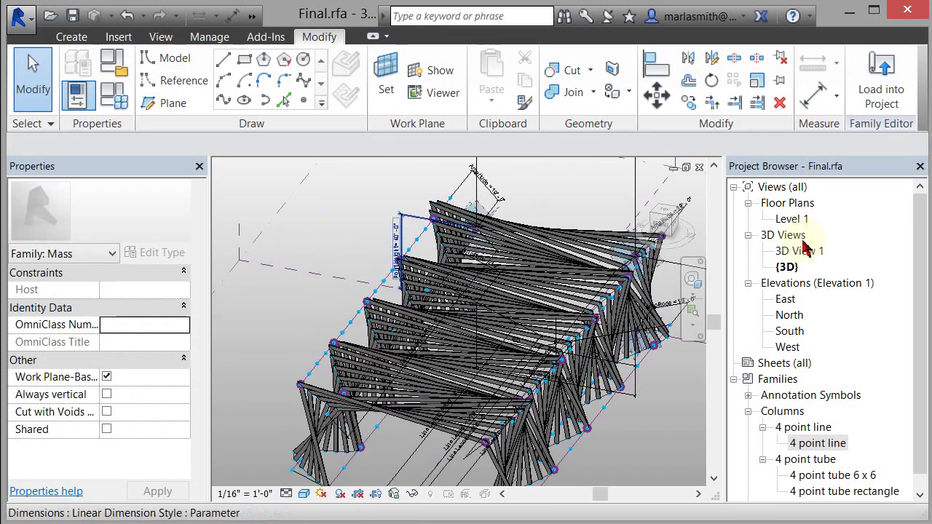